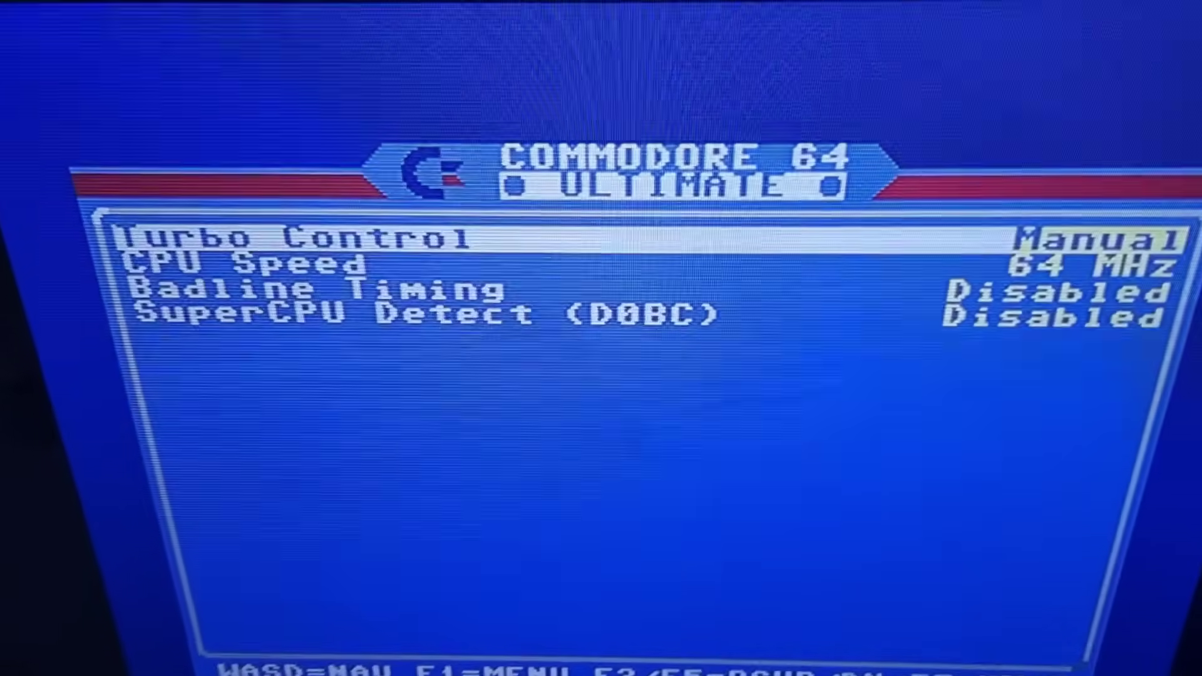
# Step: Exit the Turbo Boost settings at 64 MHz and answer the 'Save changes to Flash?' prompt
pyautogui.press('Escape')
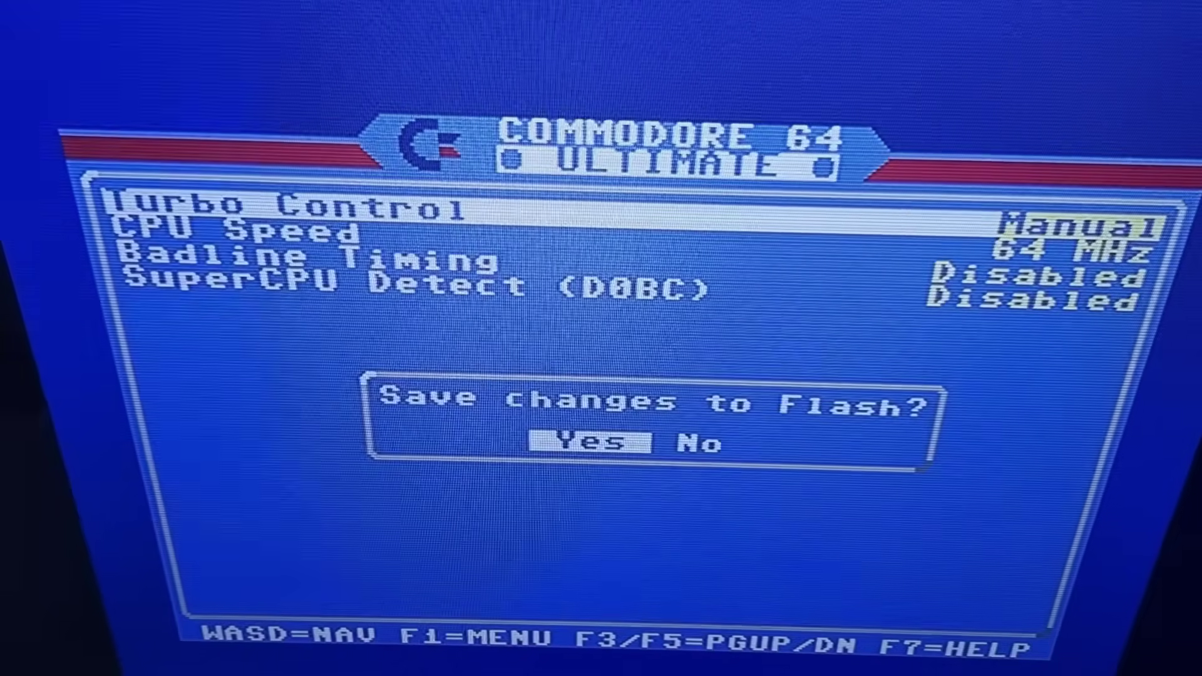
pyautogui.press('Return')
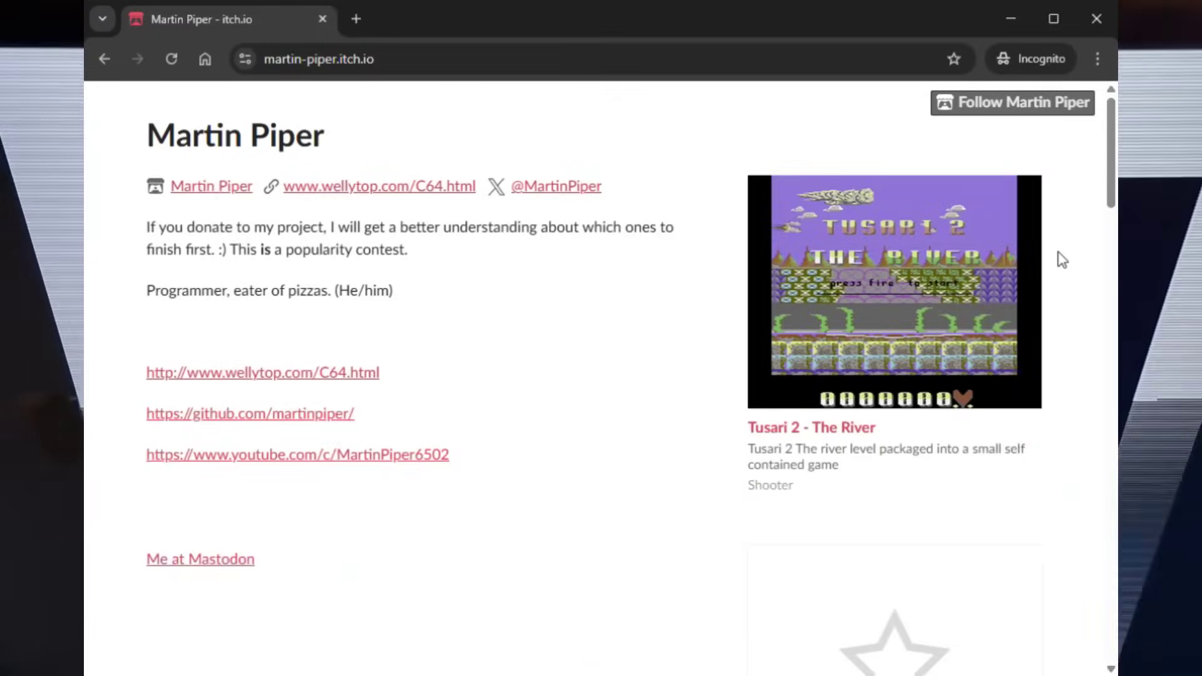
pyautogui.scroll(-2, 1062, 260)
pyautogui.scroll(-4, 1062, 260)
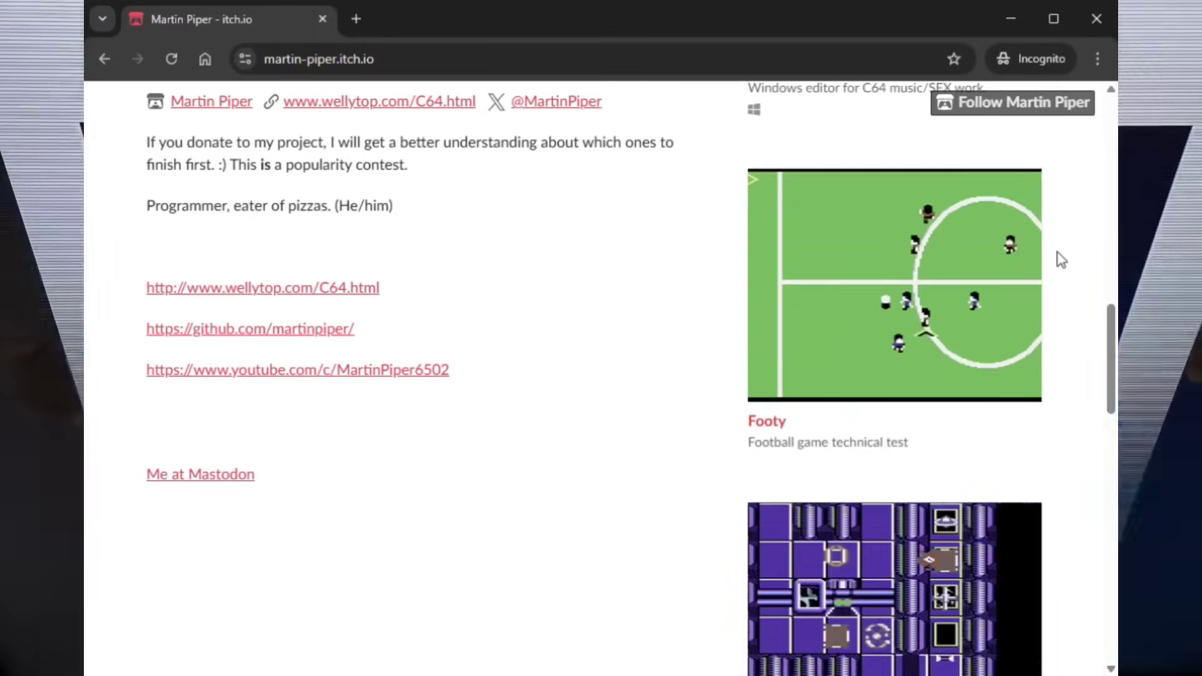
pyautogui.scroll(-4, 1061, 260)
pyautogui.scroll(-4, 1062, 261)
pyautogui.scroll(-4, 1061, 259)
pyautogui.scroll(-2, 1061, 260)
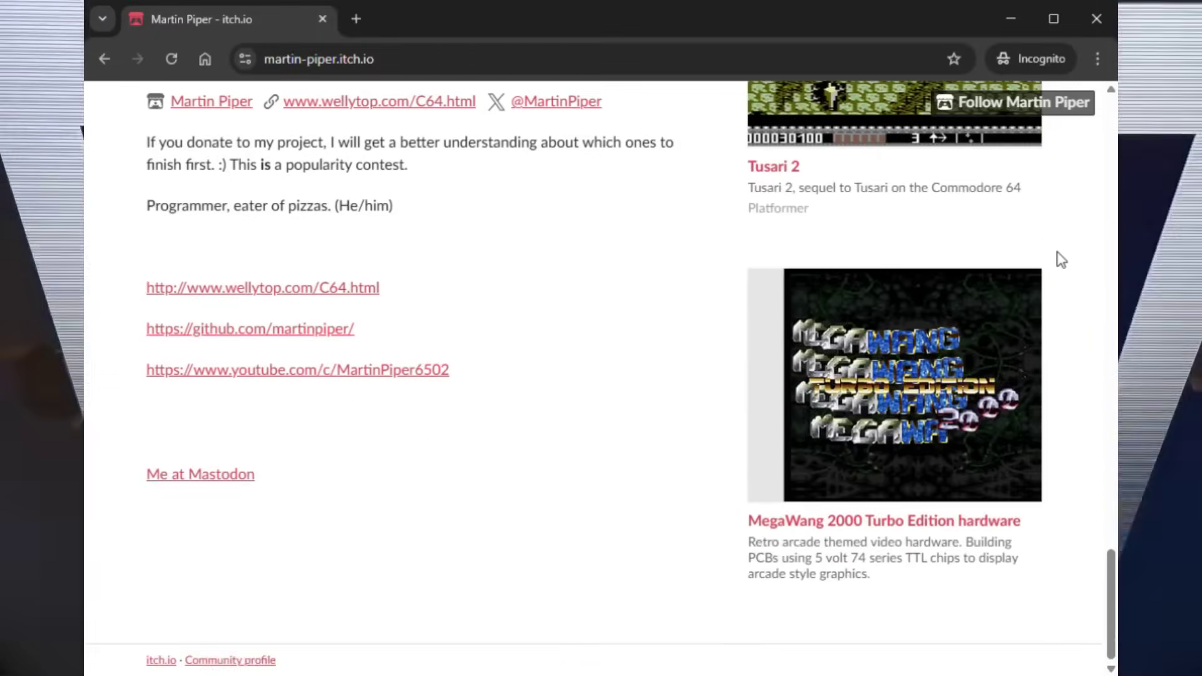
pyautogui.scroll(3, 1061, 261)
pyautogui.scroll(5, 1061, 260)
pyautogui.scroll(4, 1060, 260)
pyautogui.scroll(3, 1061, 259)
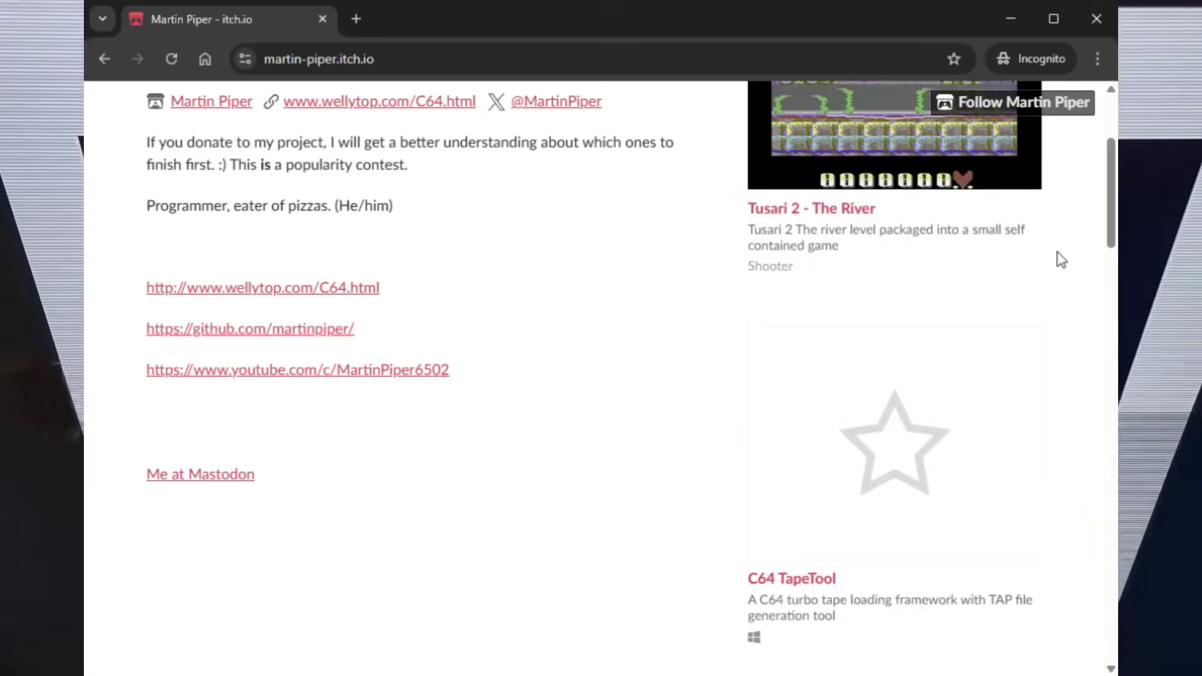